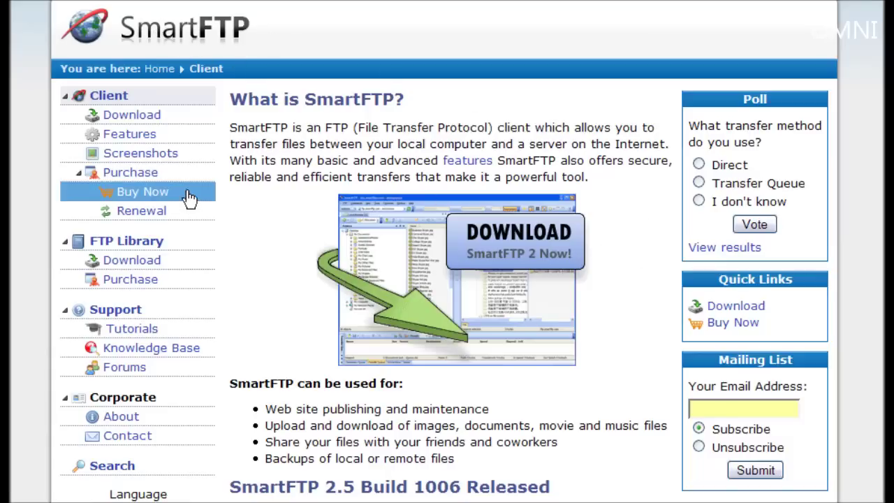
Get SmartFTP Client (32-bit) via smartftp.com Client > Download and save the installer from CNET.
left_click(501, 263)
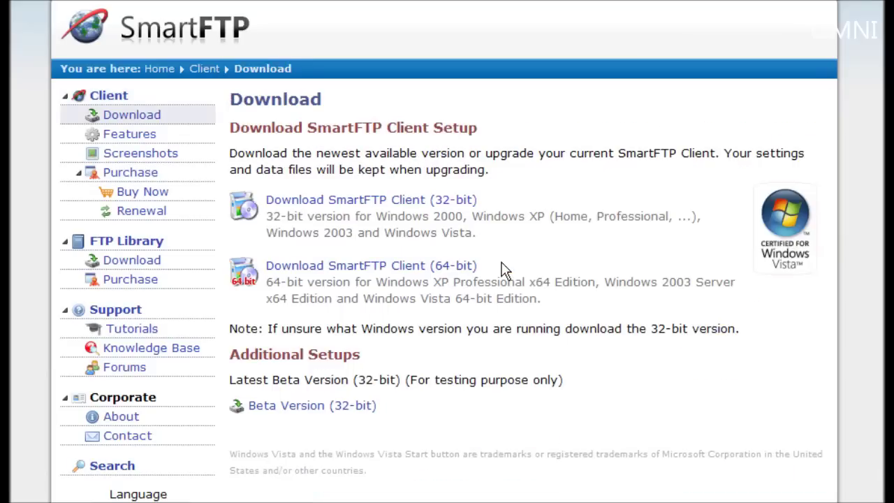
left_click(370, 201)
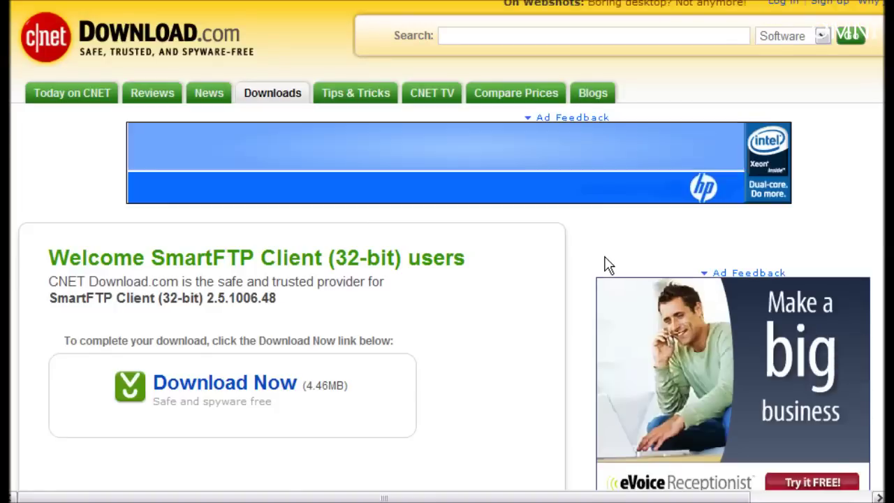
scroll(53, 323, "down", 3)
left_click(283, 279)
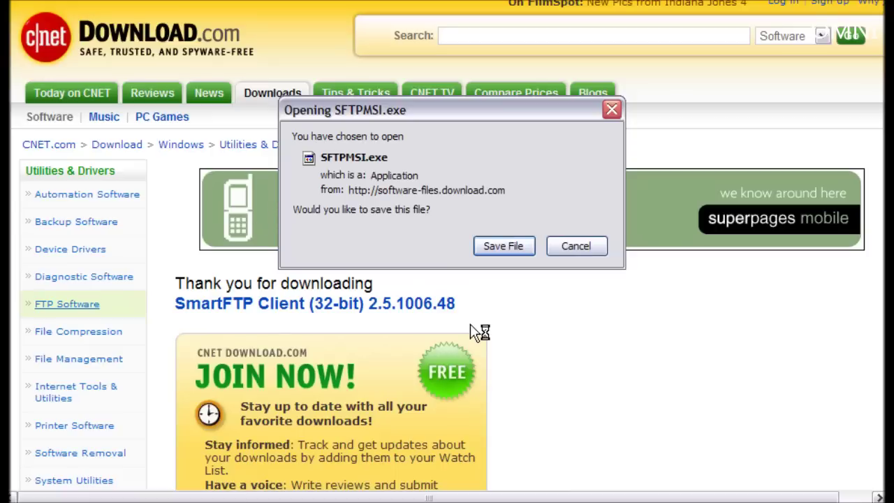
key("Return")
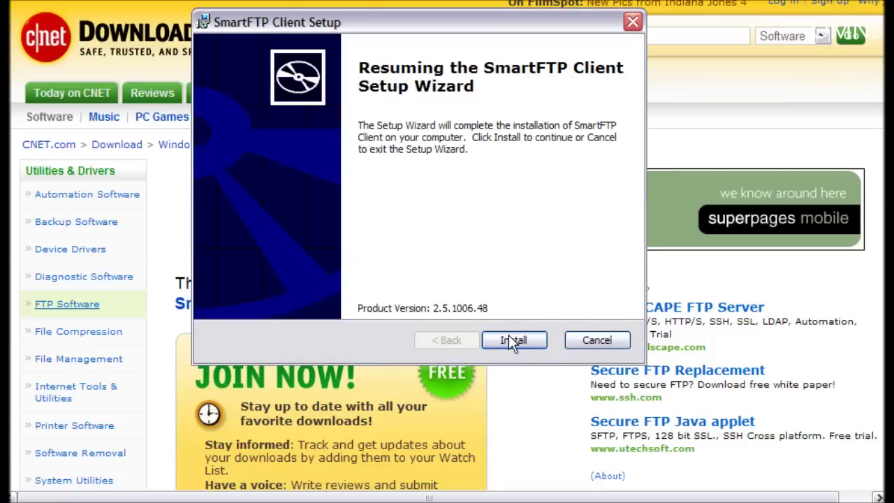
Install SmartFTP Client and finish the wizard with 'Launch SmartFTP Client' checked.
left_click(511, 340)
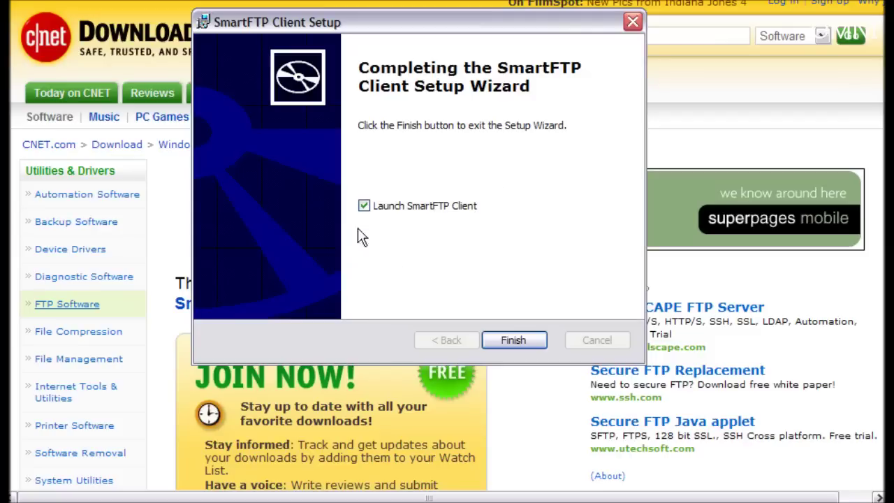
left_click(525, 342)
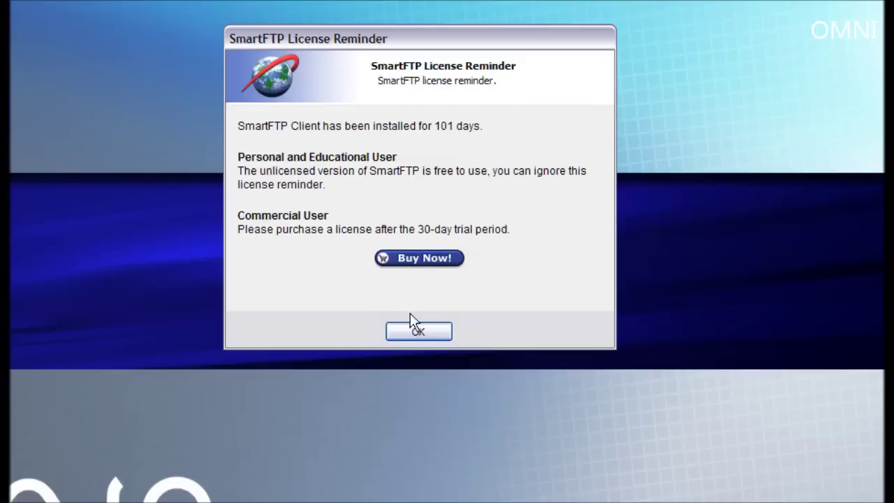
Dismiss the SmartFTP License Reminder with OK.
left_click(419, 328)
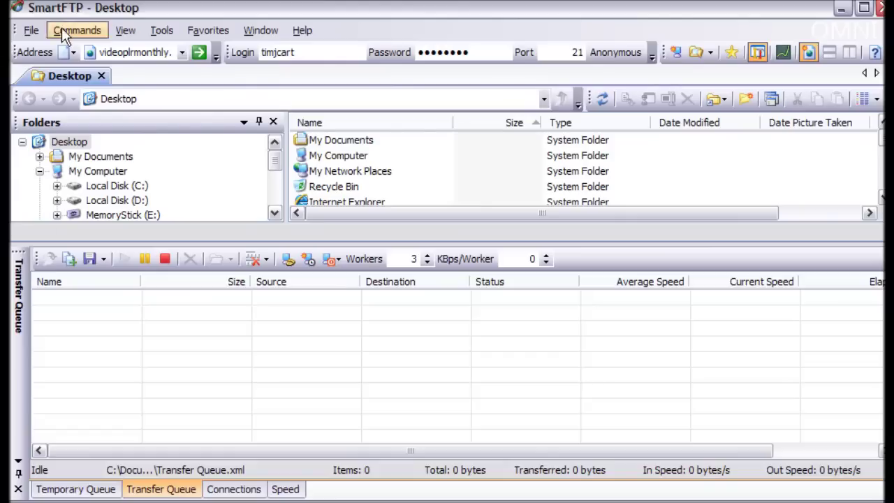
Start a new remote browser connection with host yourbestonlineinfo.com.
left_click(28, 33)
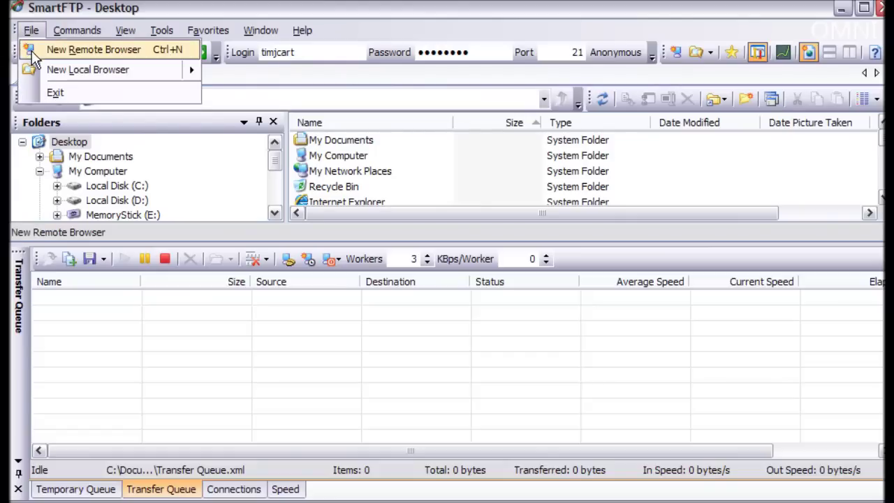
left_click(32, 51)
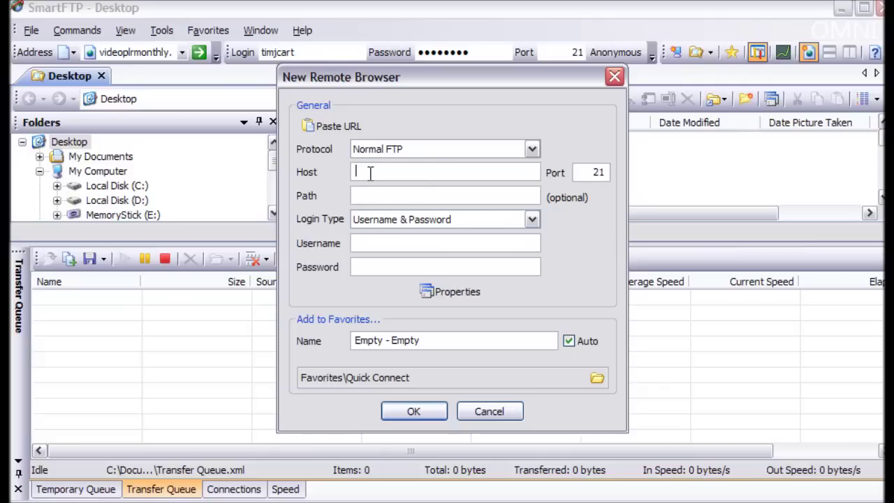
type("y")
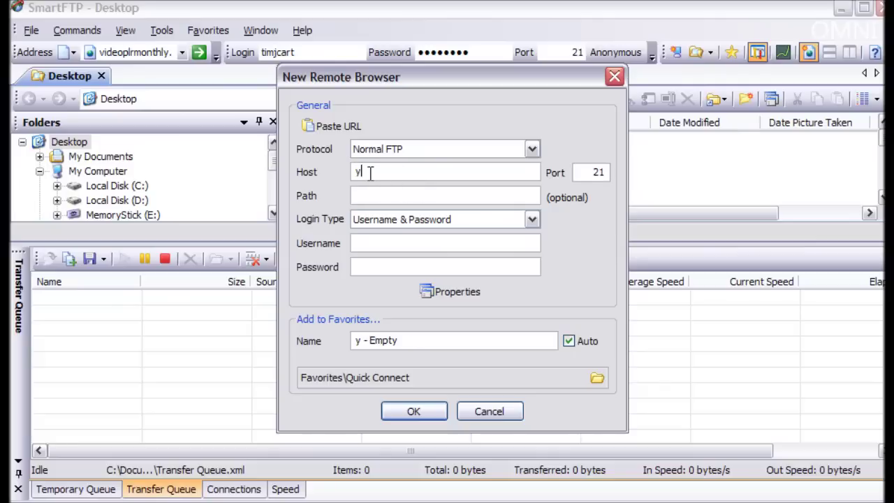
type("ourbes")
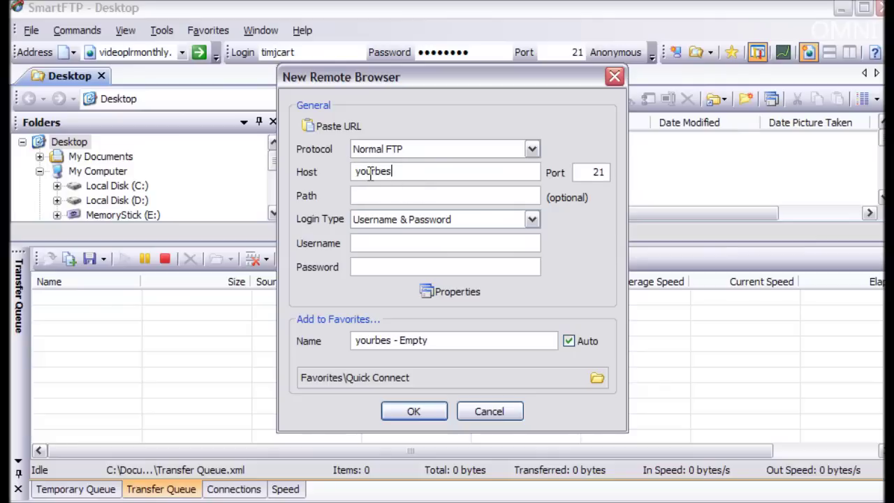
type("tonlineinfo.com")
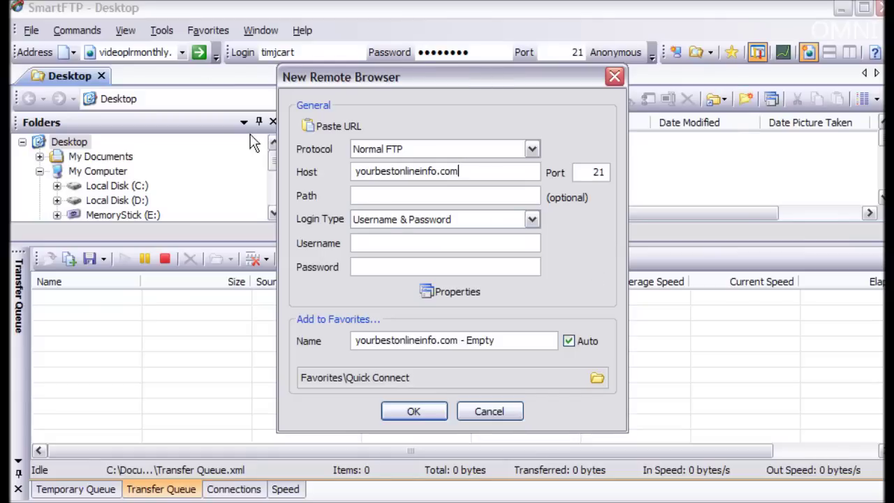
left_click(379, 189)
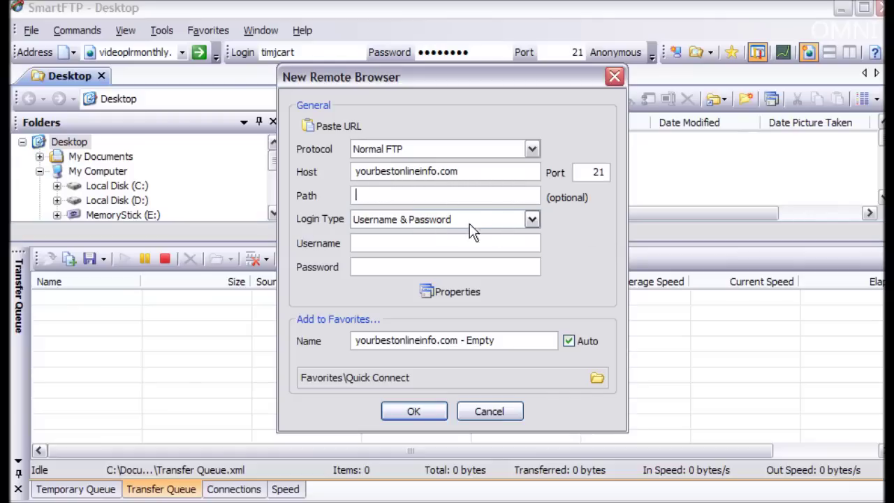
Keep Username & Password login, enter the account username and password, and connect.
left_click(529, 220)
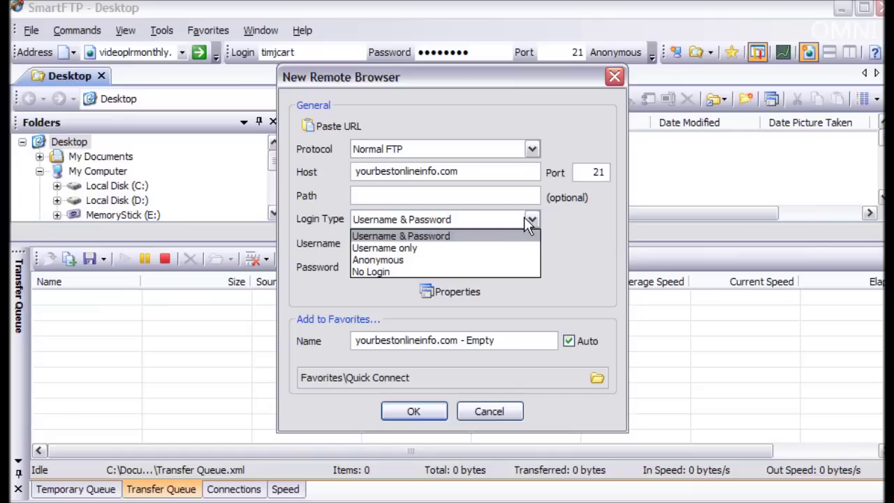
left_click(529, 220)
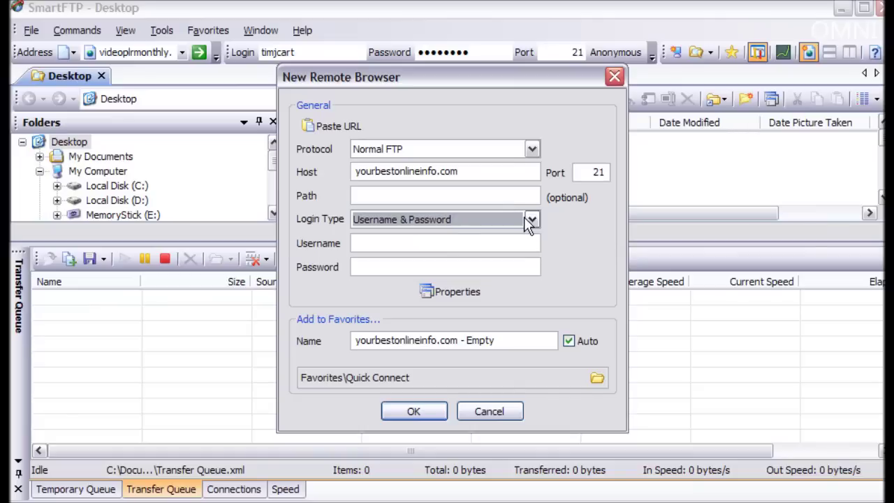
left_click(386, 242)
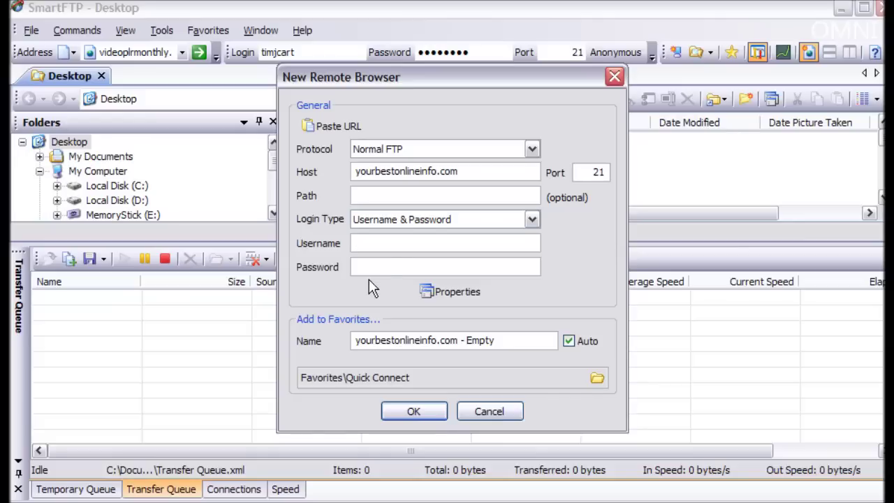
type("yourbest")
key("Tab")
type("password")
left_click(428, 414)
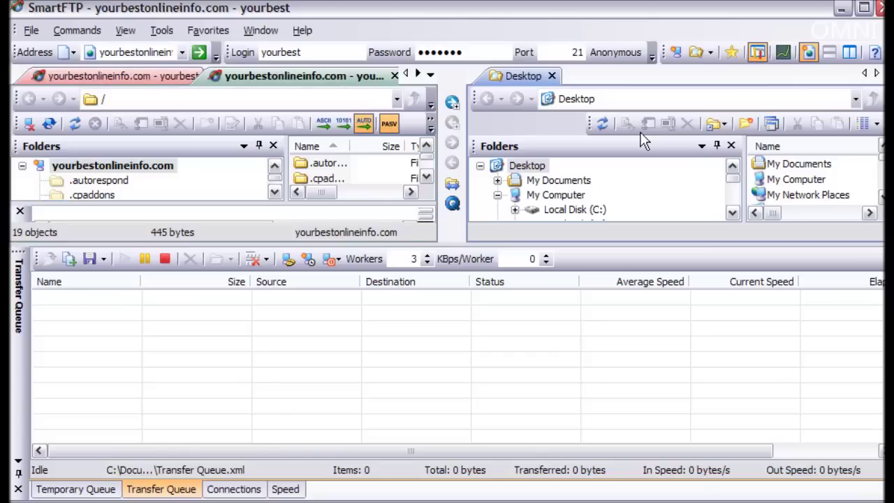
Select My Computer in the local pane and show the Temporary Queue tab.
left_click(756, 180)
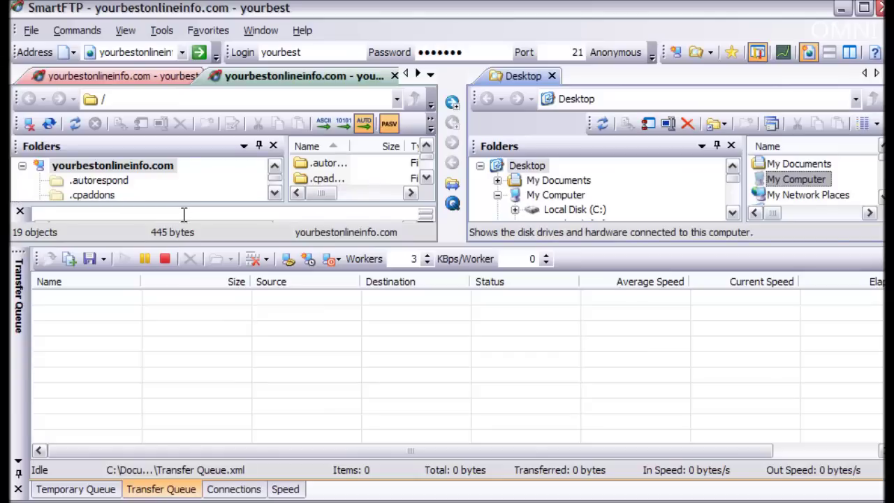
left_click(180, 324)
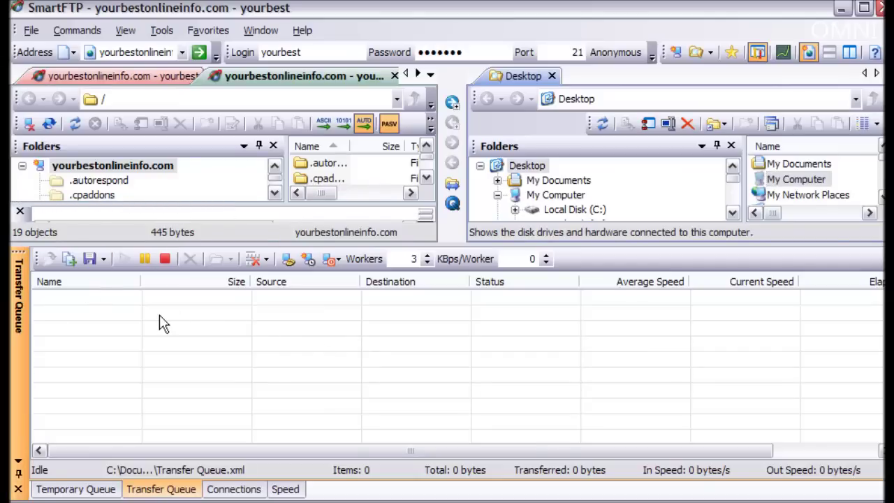
left_click(53, 490)
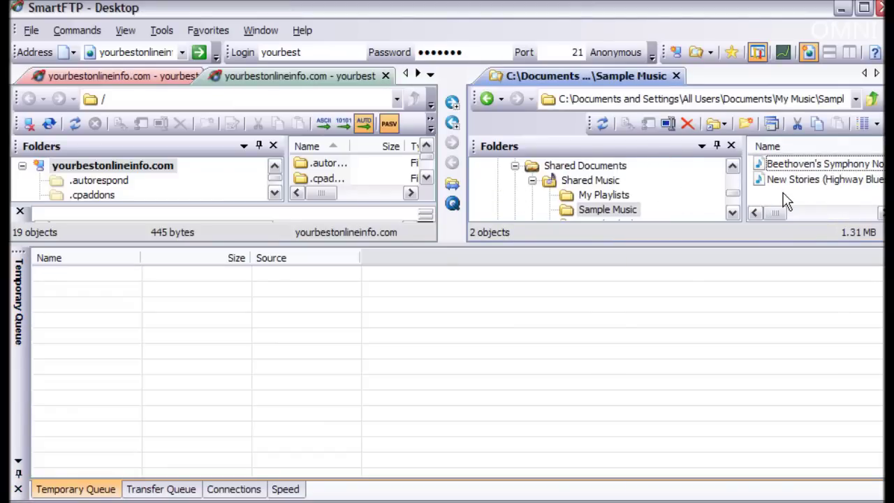
Drag the Beethoven symphony and New Stories tracks from Sample Music into the Temporary Queue.
left_click(809, 183)
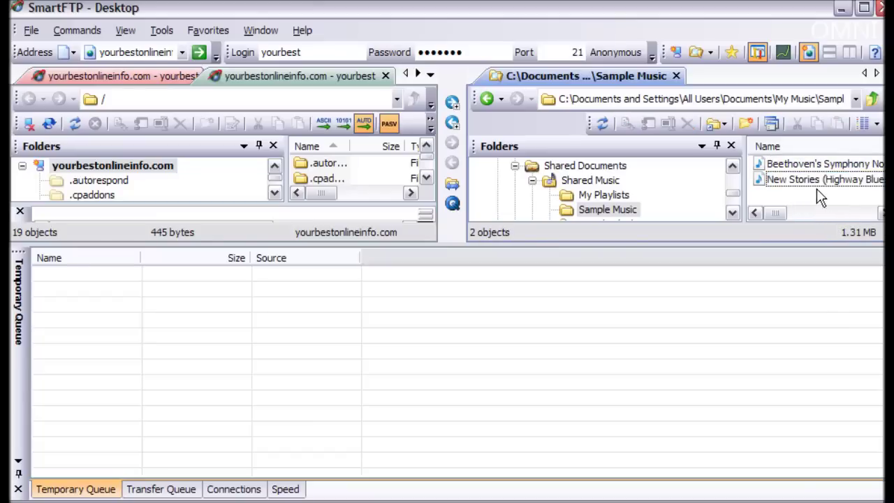
left_click(796, 164)
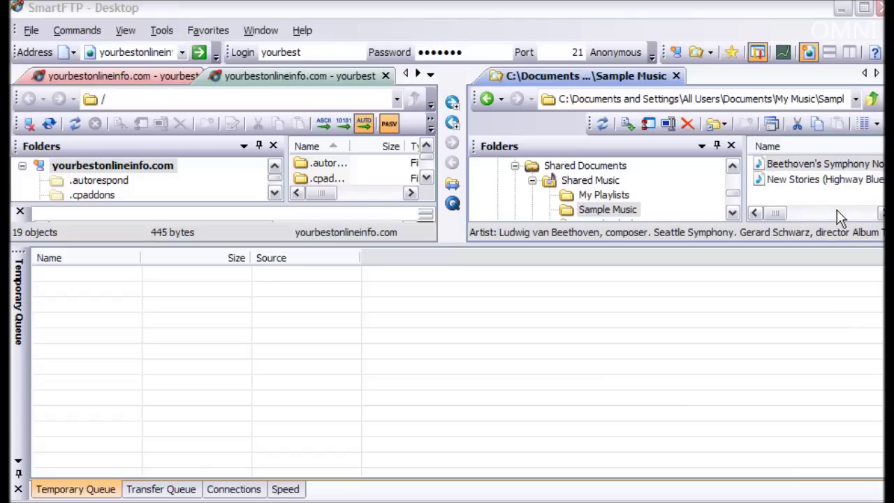
left_click_drag(835, 179, 115, 379)
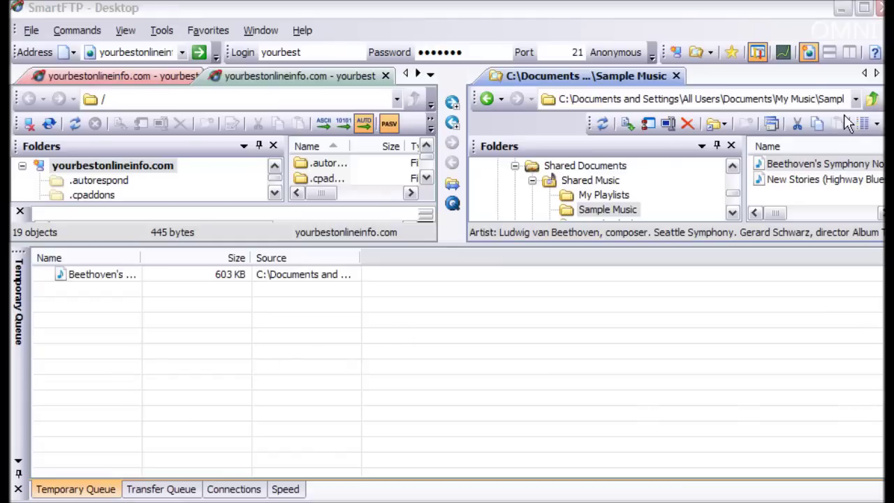
left_click(823, 180)
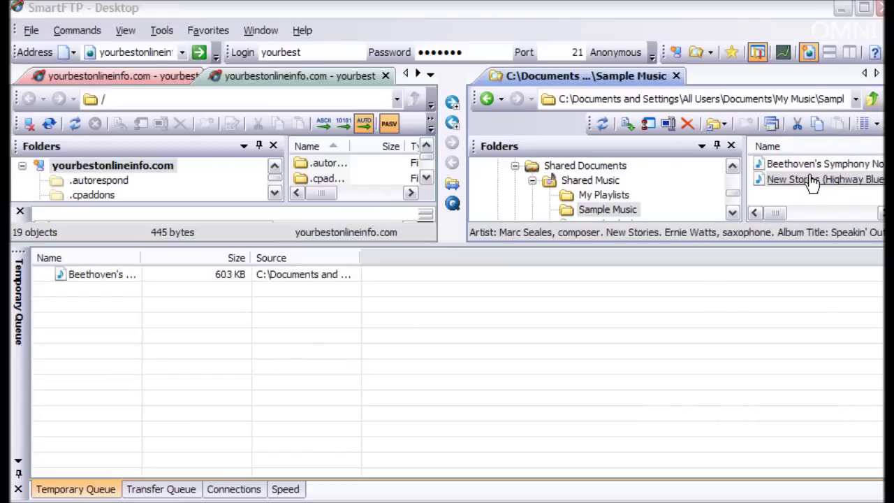
mouse_move(808, 180)
left_mouse_down()
mouse_move(159, 426)
mouse_move(151, 398)
left_mouse_up()
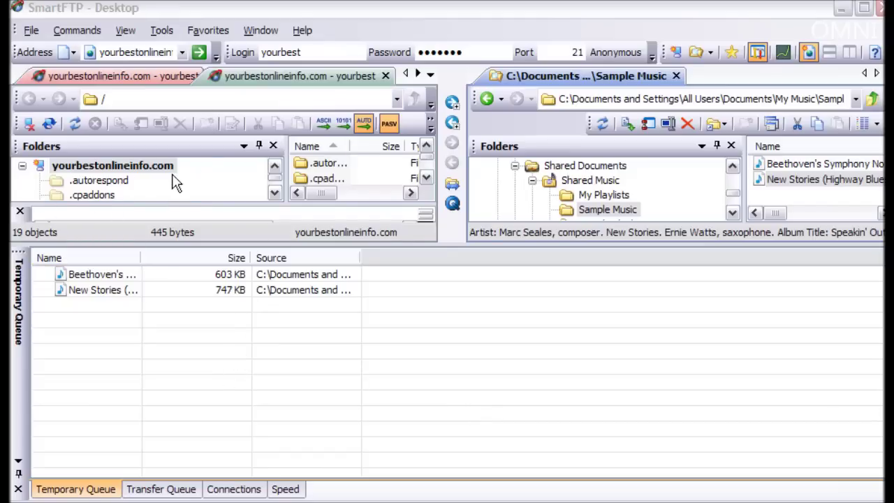
scroll(183, 178, "down", 1)
scroll(185, 178, "down", 1)
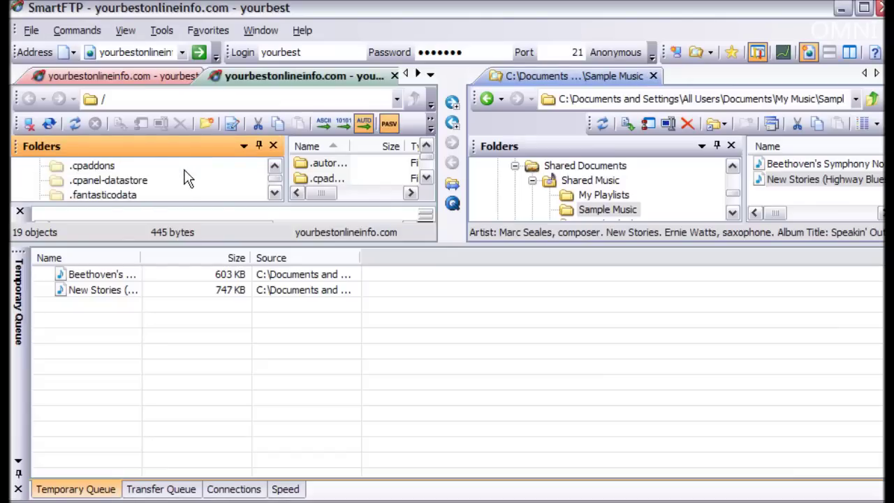
scroll(187, 178, "down", 1)
scroll(188, 178, "down", 1)
scroll(187, 178, "down", 1)
scroll(187, 178, "down", 1)
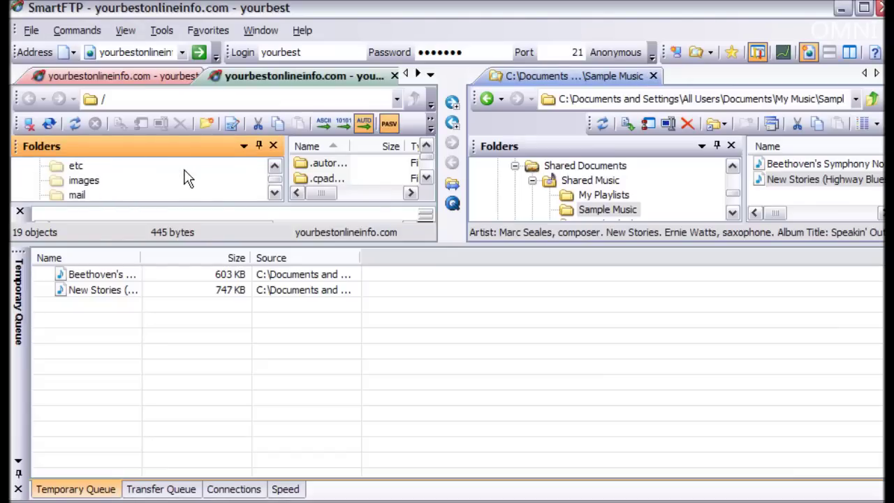
scroll(187, 178, "down", 1)
scroll(188, 178, "down", 1)
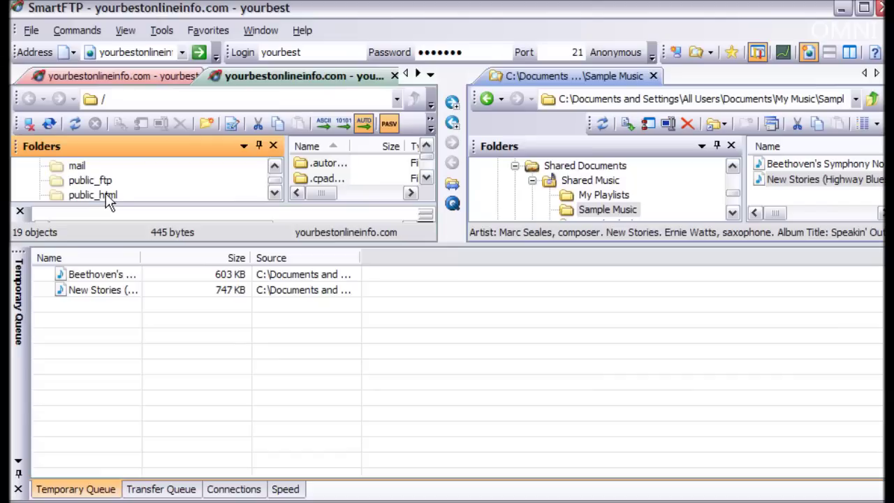
scroll(101, 192, "down", 1)
left_click(111, 180)
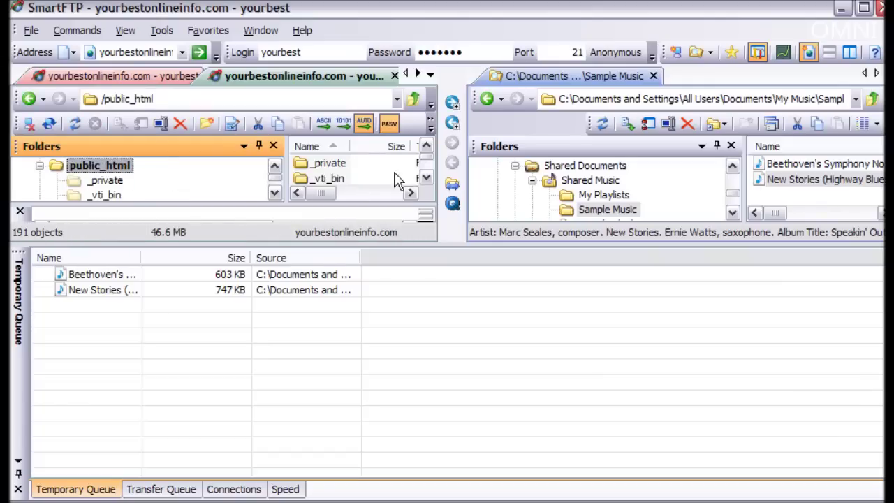
left_click(425, 178)
left_click(425, 178)
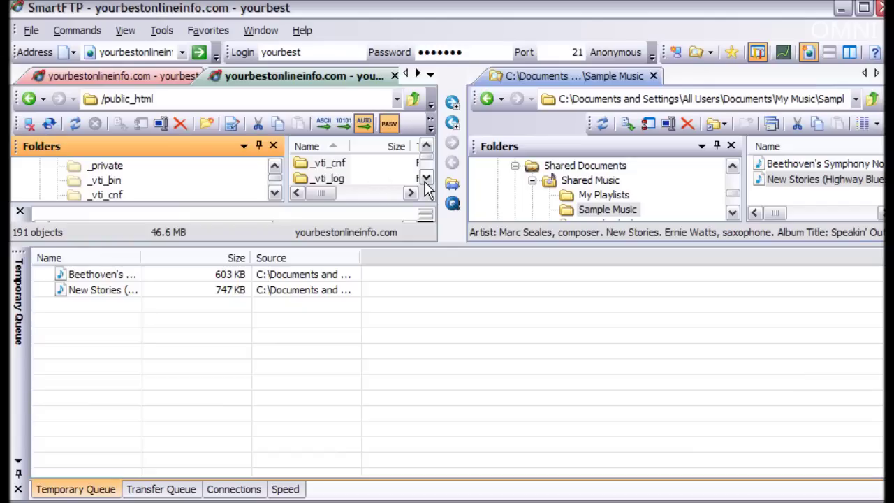
left_click(364, 179)
scroll(365, 179, "down", 1)
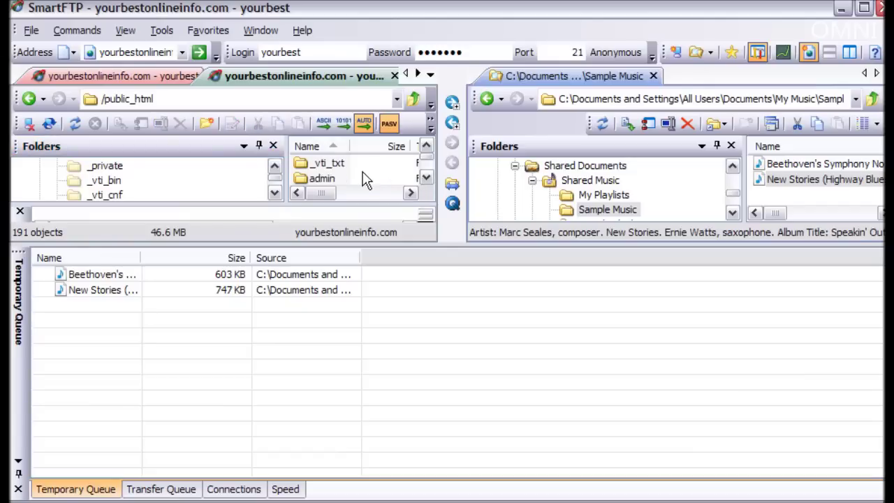
scroll(364, 179, "down", 2)
scroll(364, 179, "down", 1)
scroll(365, 179, "down", 1)
scroll(369, 180, "up", 1)
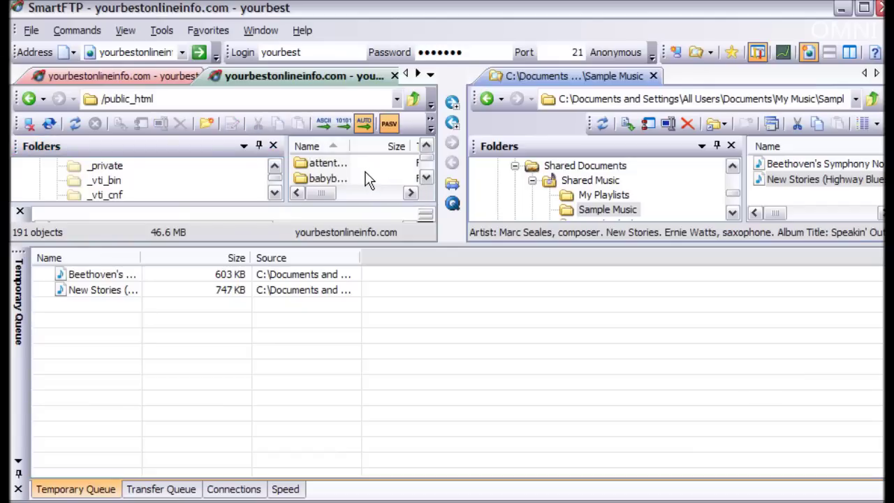
scroll(369, 178, "up", 1)
scroll(368, 179, "up", 2)
left_click(205, 126)
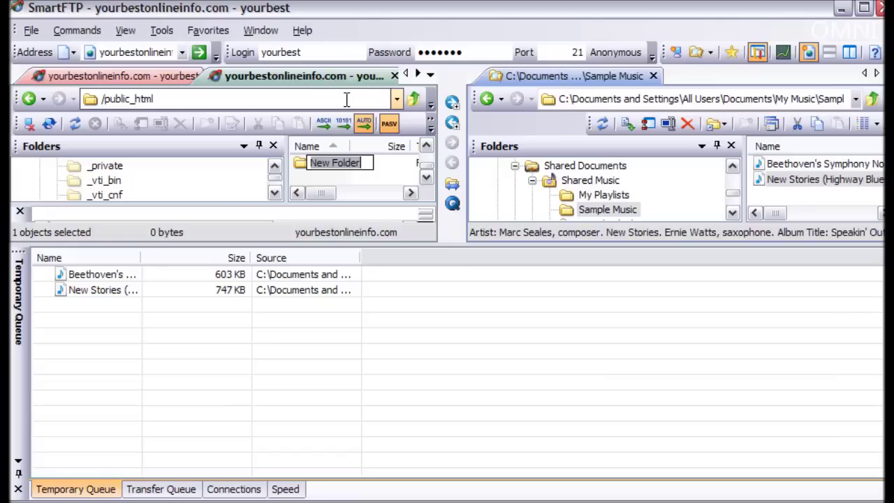
Name the new remote folder 'musictest' after dismissing the name-exists error, then open it.
type("music")
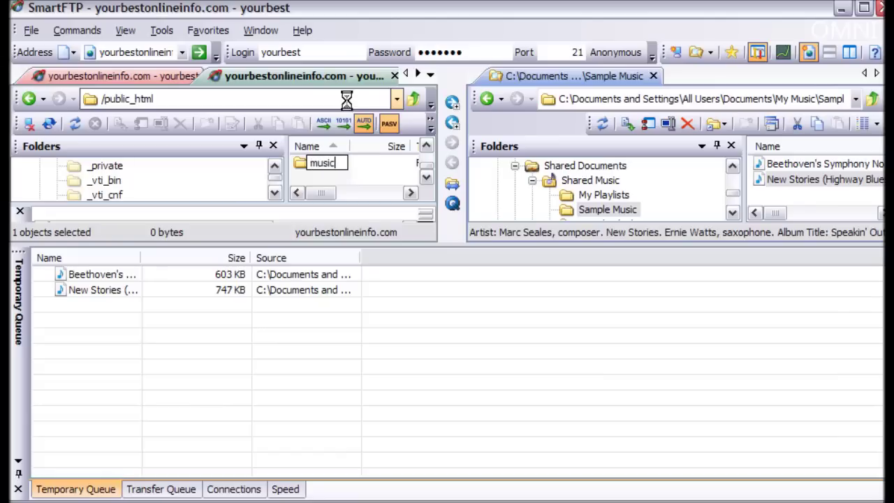
key("Return")
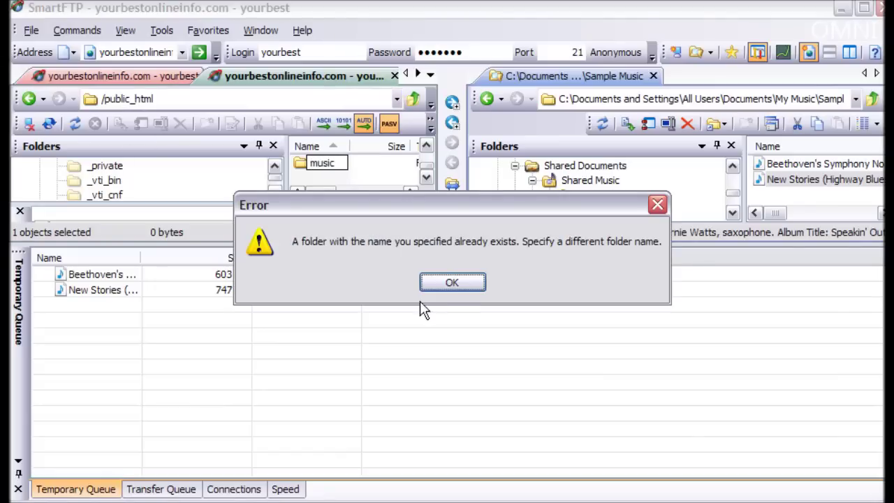
left_click(452, 280)
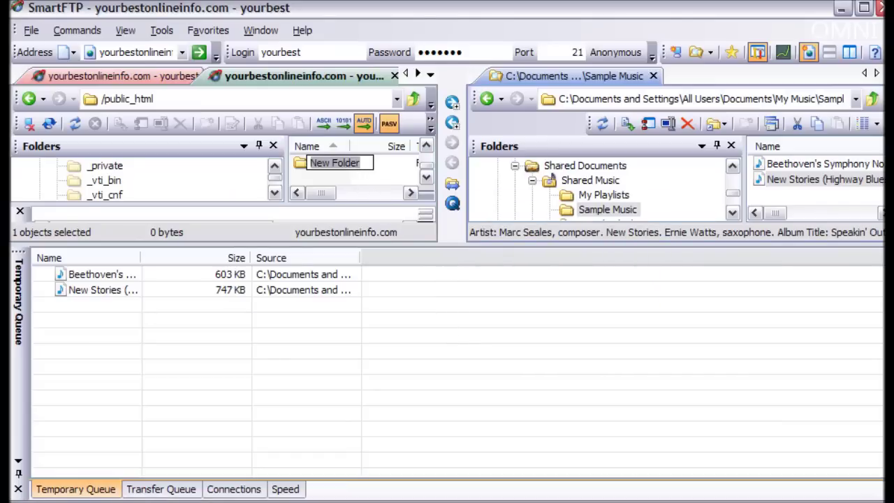
type("musi")
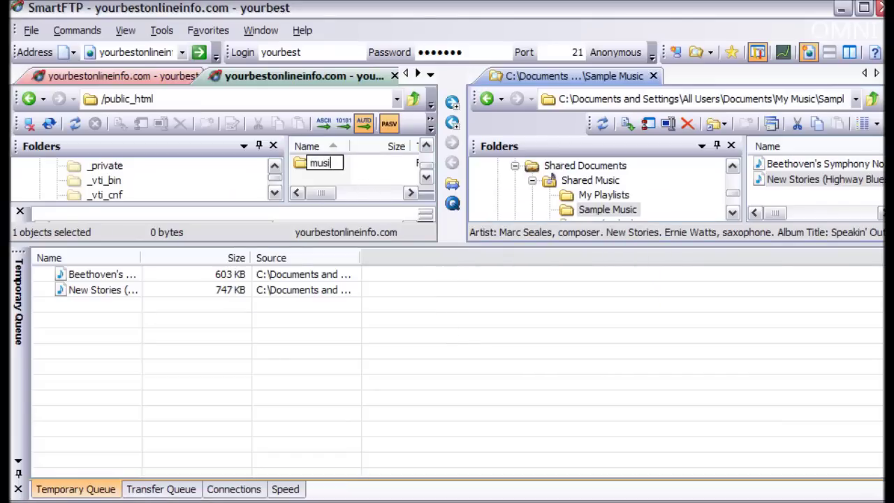
type("ct")
type("ed")
key("Return")
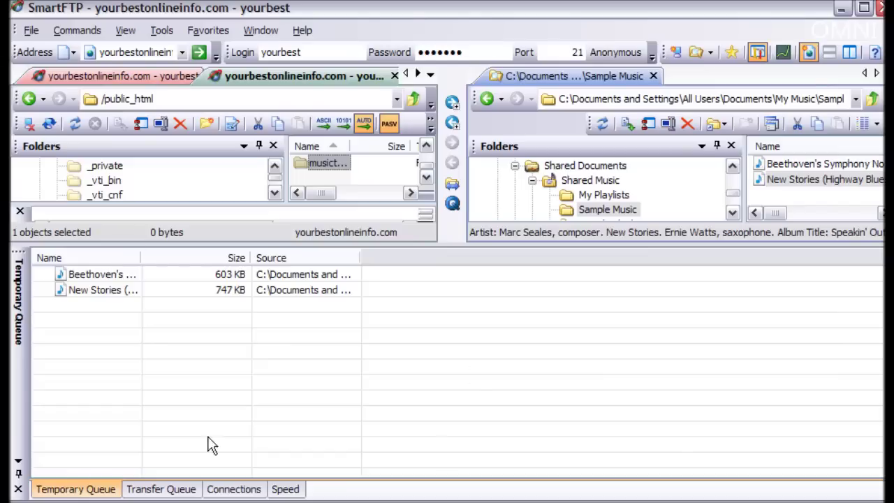
double_click(333, 168)
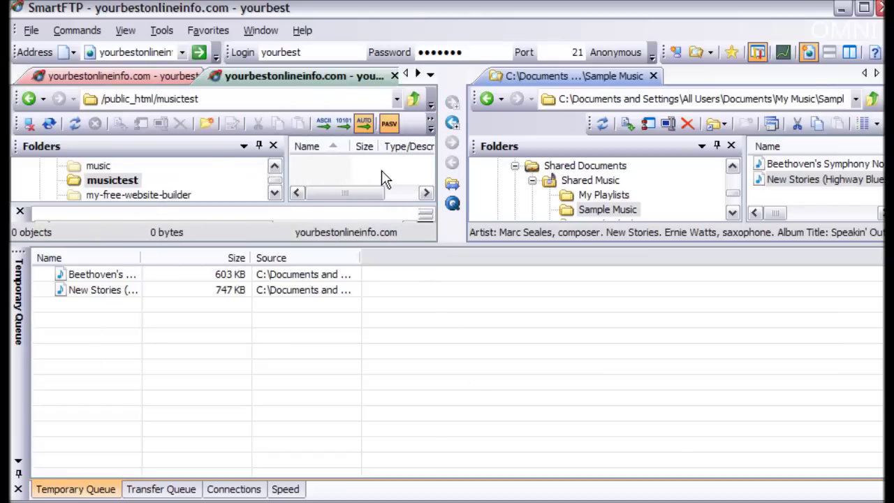
Drag both queued tracks, Beethoven and New Stories, into the remote musictest pane.
left_click(125, 278)
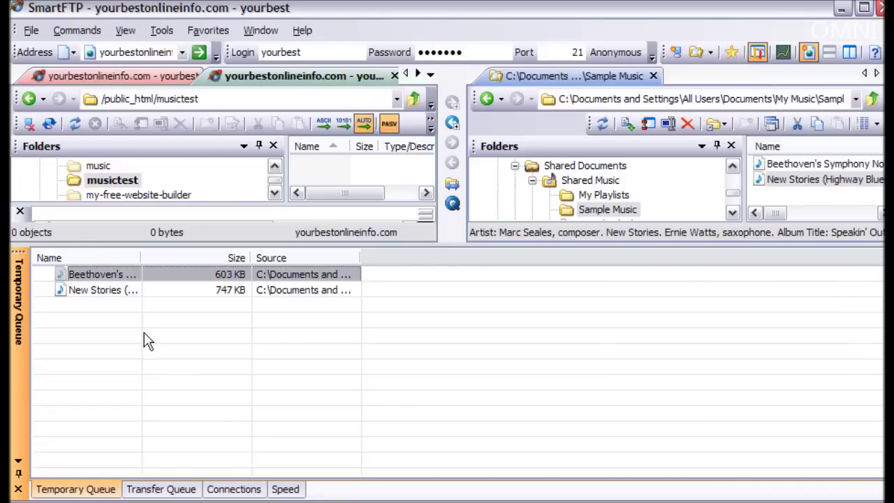
left_click(118, 290, "shift")
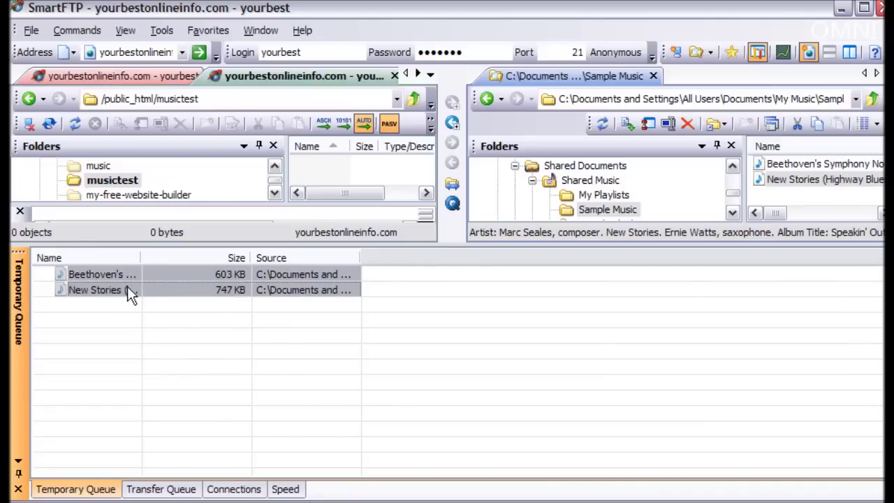
mouse_move(128, 288)
left_mouse_down()
mouse_move(224, 211)
mouse_move(313, 173)
left_mouse_up()
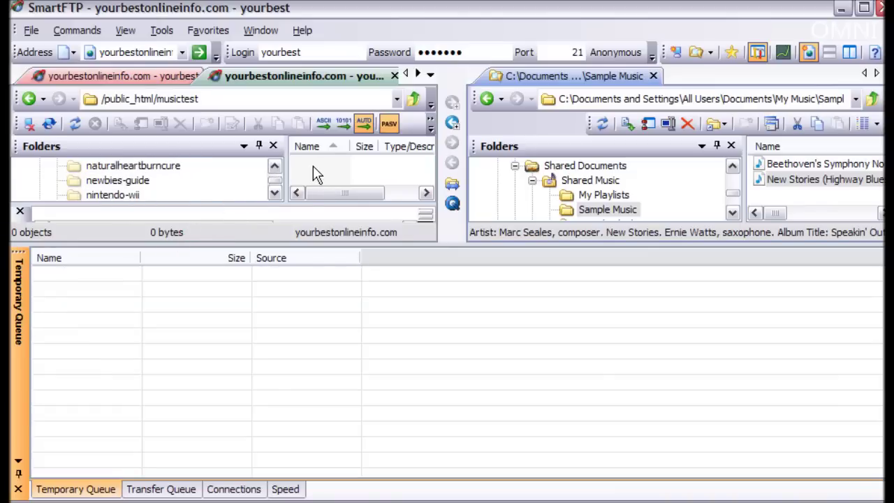
Watch both uploads complete in the Transfer Queue, with 1.31 MB transferred.
left_click(143, 493)
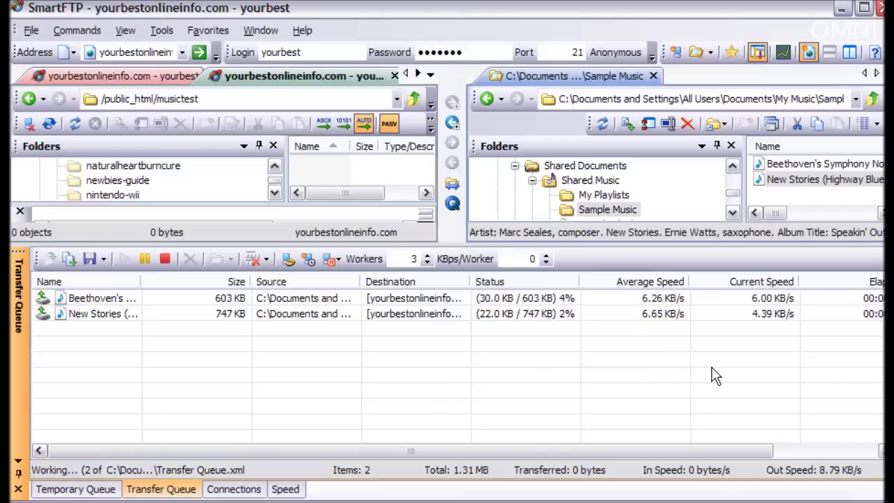
left_click_drag(761, 450, 875, 450)
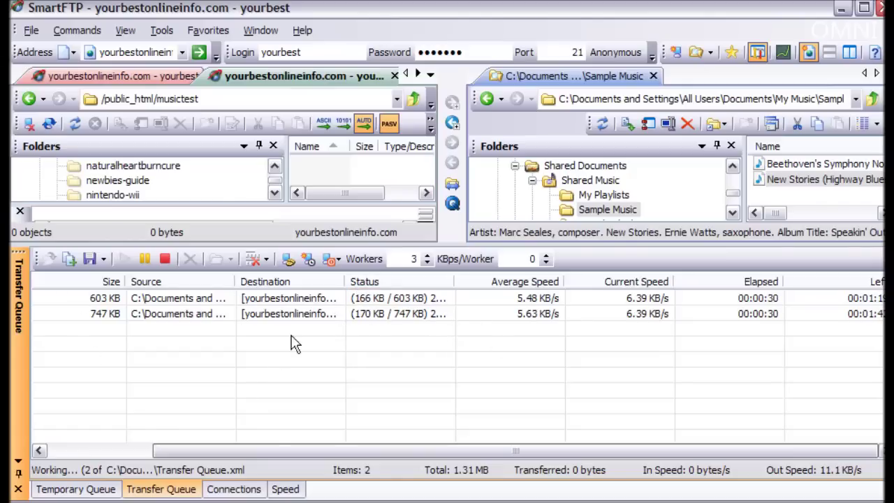
left_click_drag(351, 449, 236, 447)
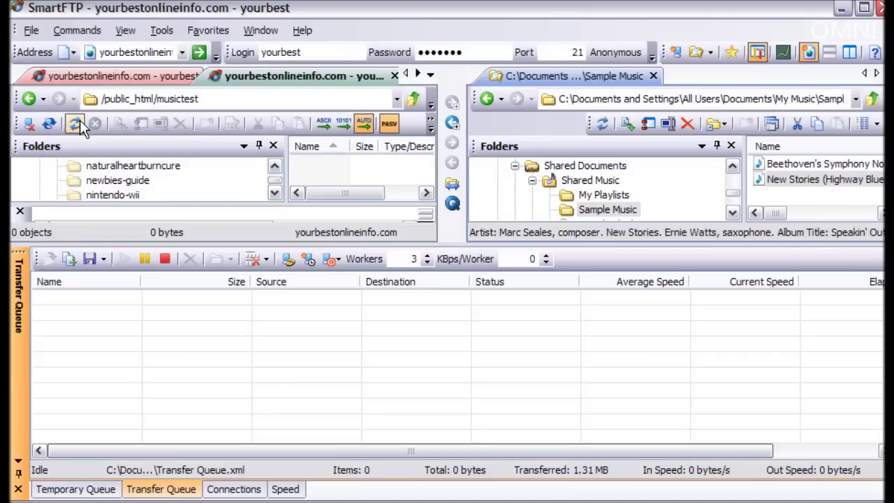
Reload the musictest listing to show Beethoven (603 KB) and New Stories (747 KB).
left_click(76, 125)
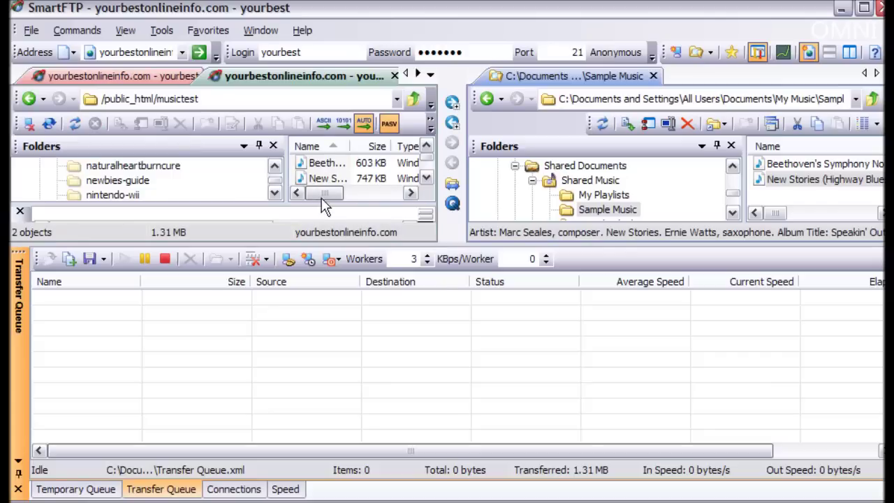
mouse_move(322, 194)
left_mouse_down()
mouse_move(337, 195)
mouse_move(311, 196)
left_mouse_up()
left_click(864, 8)
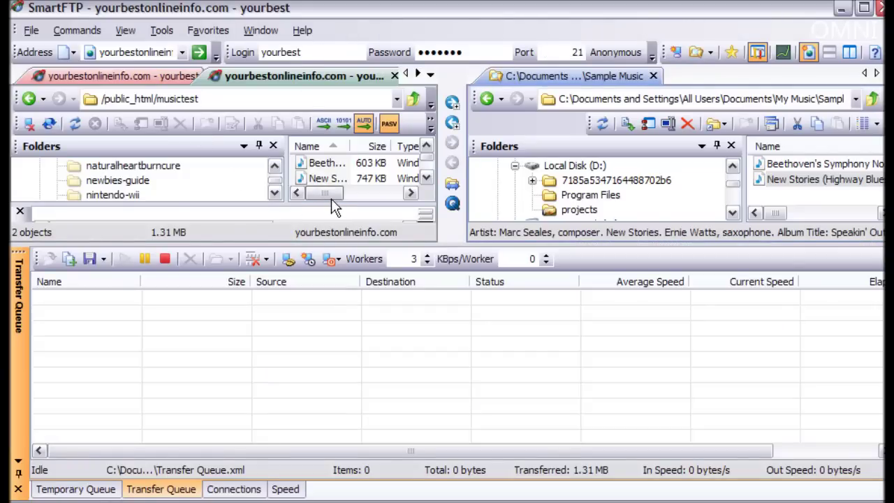
mouse_move(331, 196)
left_mouse_down()
mouse_move(380, 206)
mouse_move(314, 196)
left_mouse_up()
Rename the Beethoven file in the remote musictest folder to b.wma, keeping the .wma extension.
left_click(318, 165)
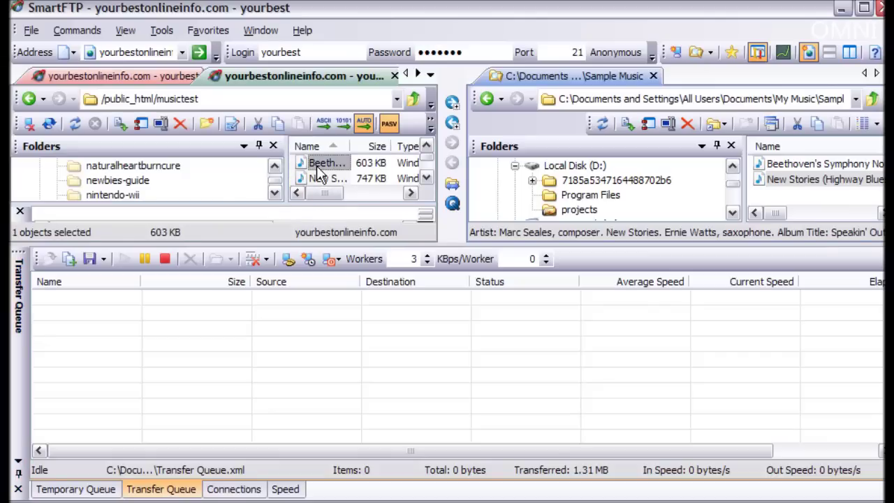
right_click(316, 166)
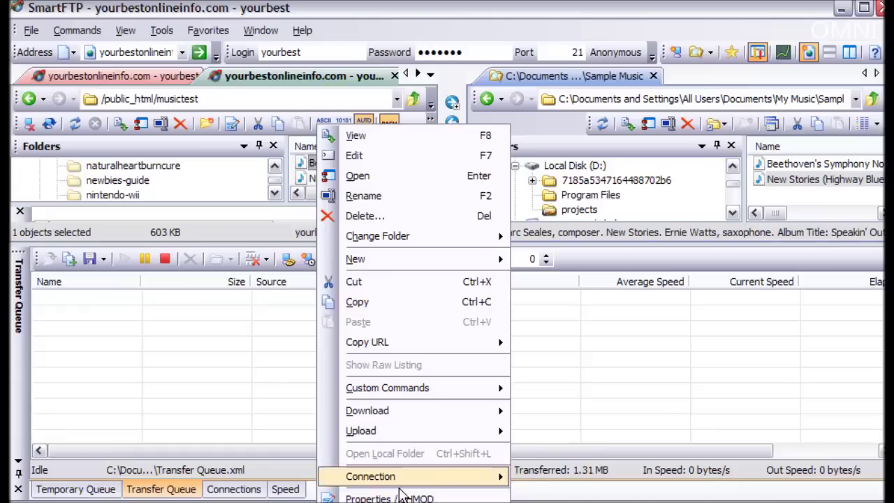
left_click(411, 195)
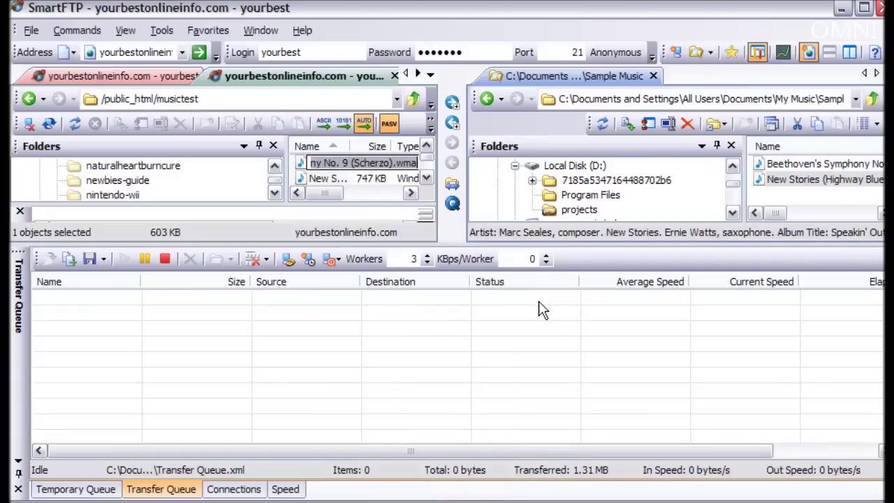
key("End")
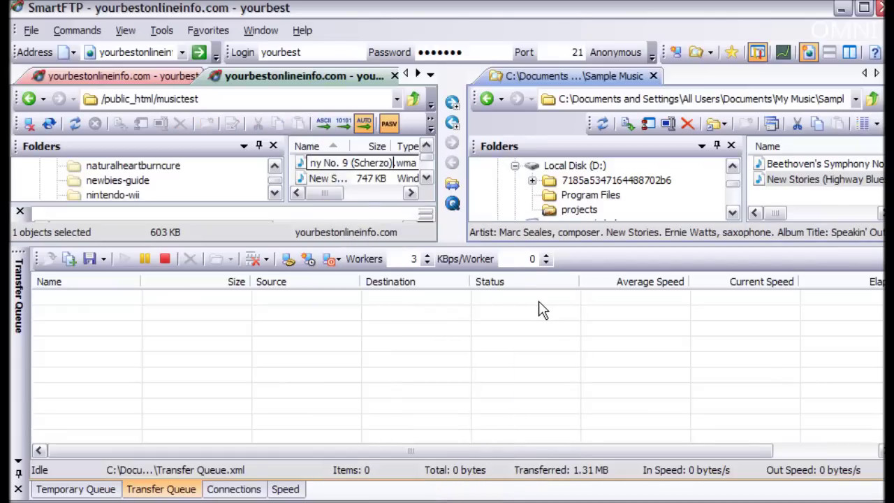
key("BackSpace")
key("BackSpace")
key("BackSpace")
key("BackSpace")
key("BackSpace")
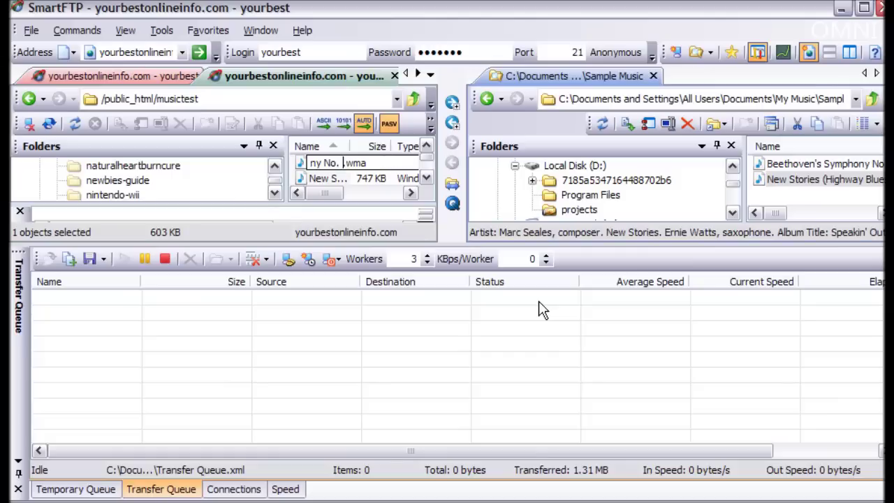
key("BackSpace")
key("BackSpace")
key("BackSpace")
key("BackSpace")
key("BackSpace")
key("BackSpace")
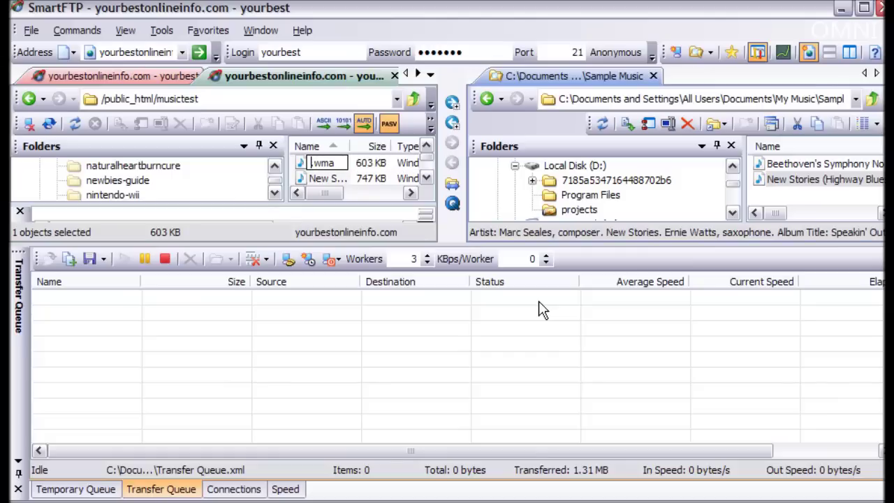
type("b")
key("Return")
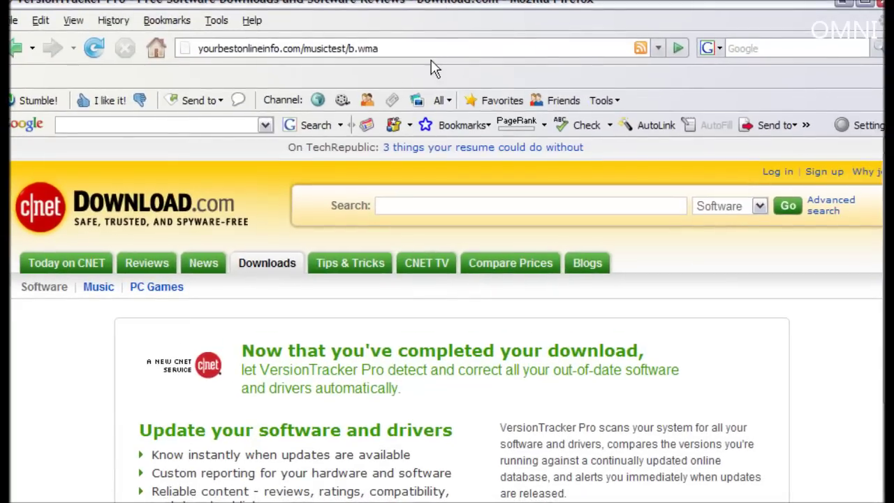
Load yourbestonlineinfo.com/musictest/b.wma in Firefox to bring up its file-opening prompt.
left_click(430, 51)
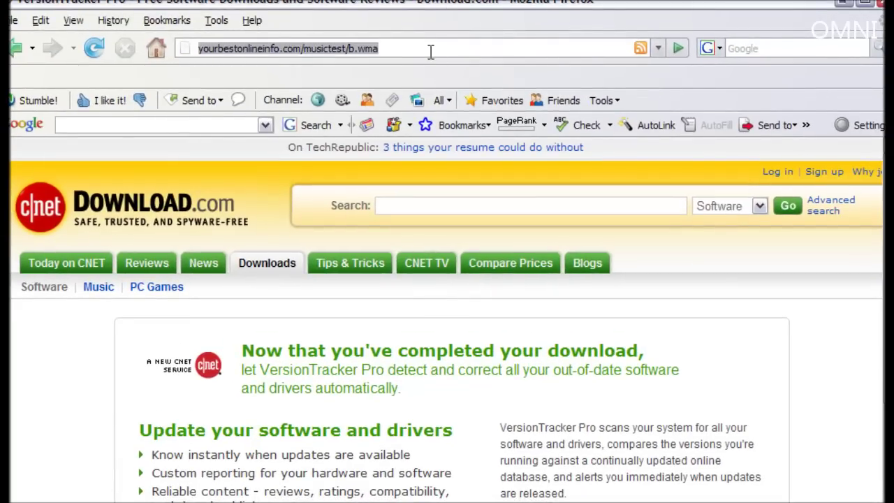
key("Return")
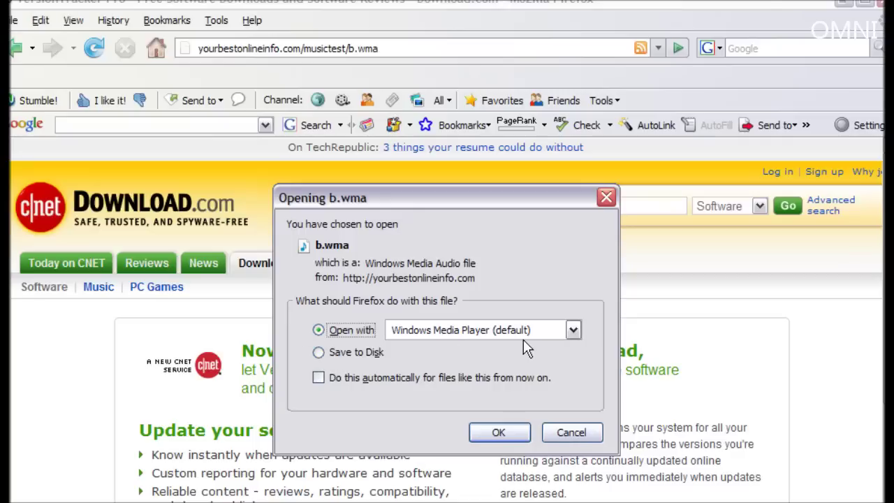
Open b.wma in Windows Media Player, then re-request its URL and save b.wma to disk.
left_click(503, 430)
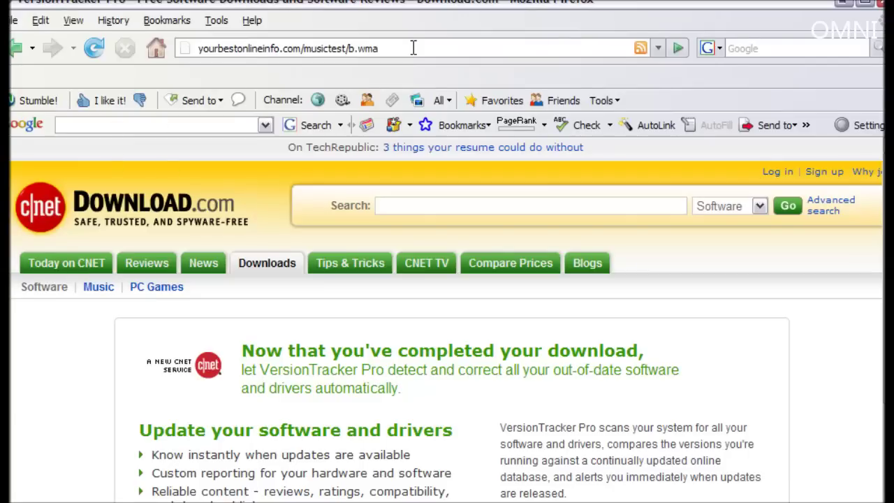
left_click(412, 48)
key("Return")
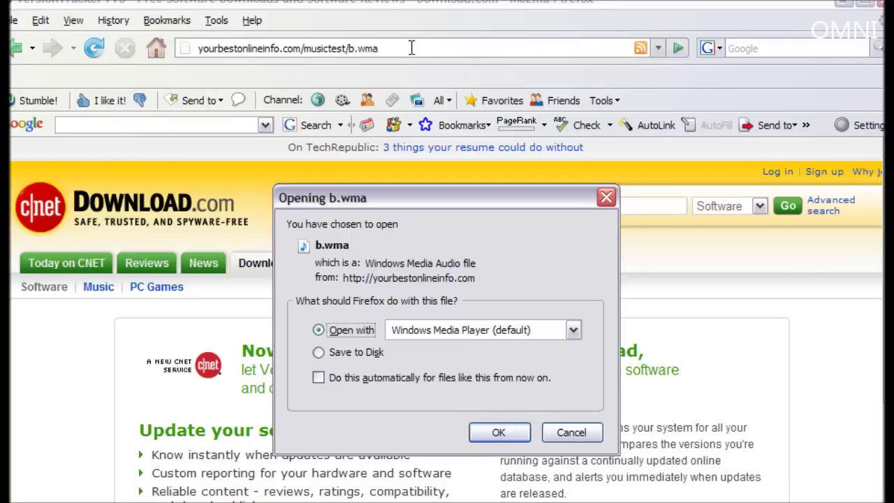
left_click(319, 353)
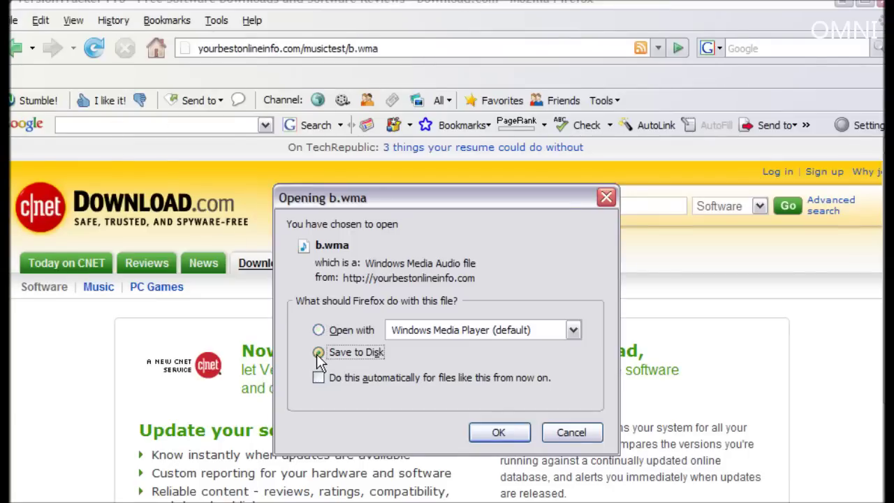
left_click(514, 437)
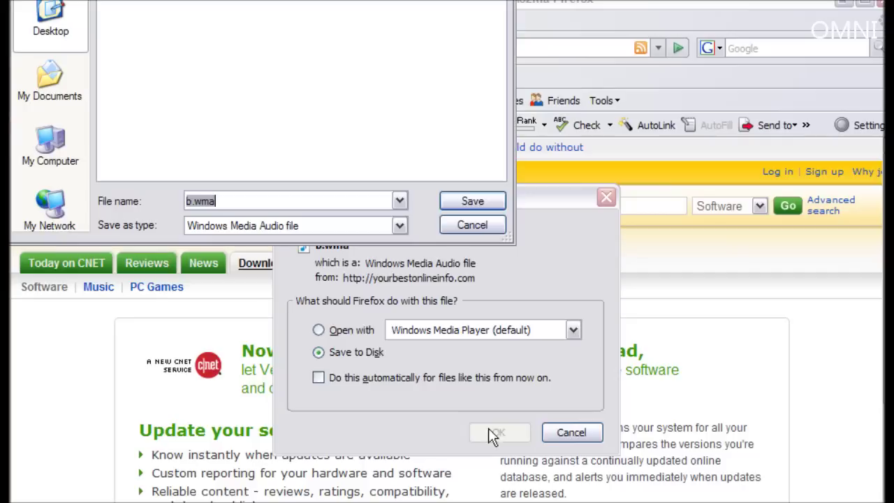
left_click(470, 201)
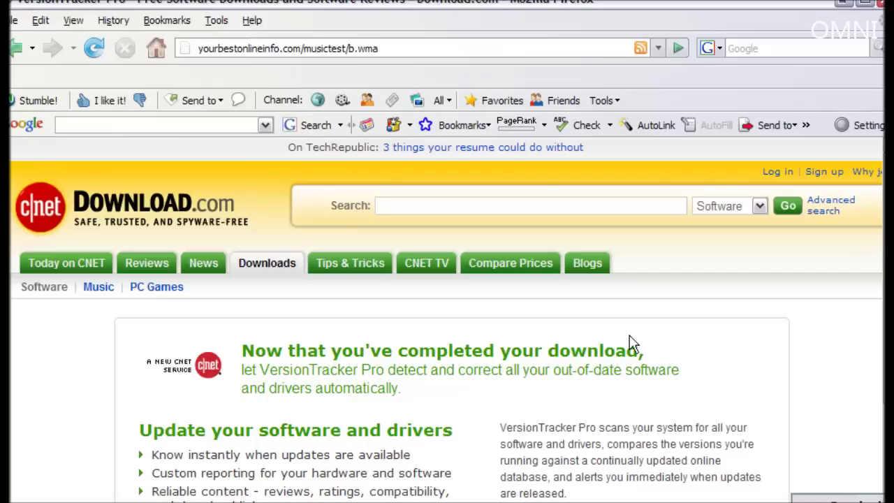